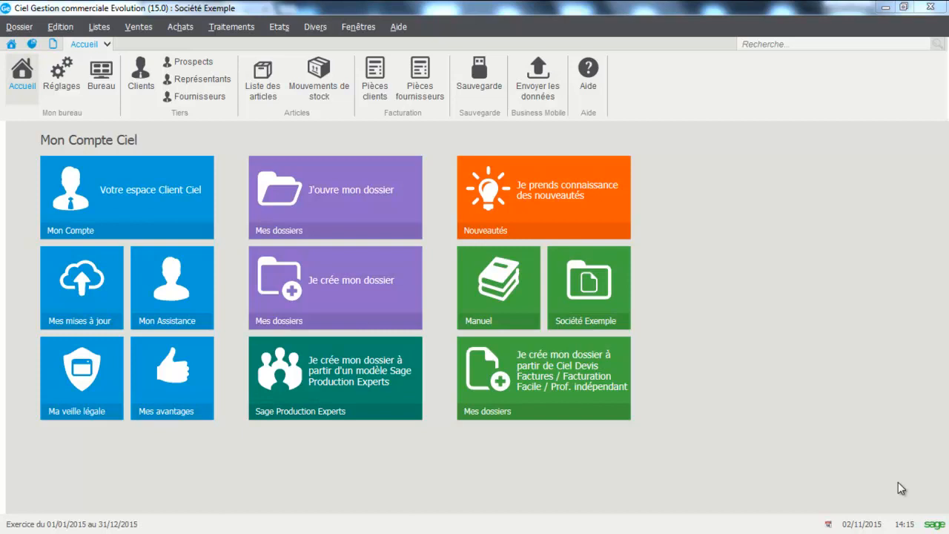
Step: Open the Logiciels family record, code FA0001, from the list of article families
click(99, 26)
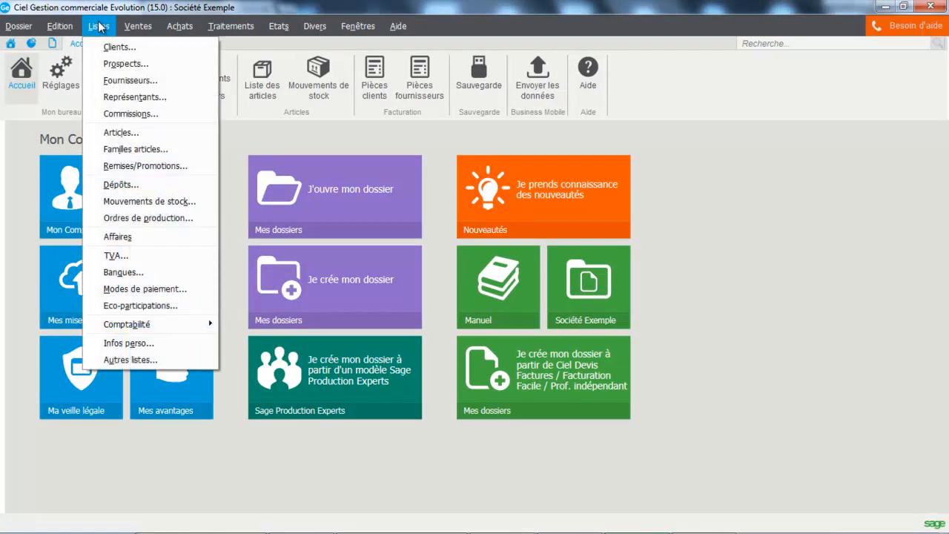
click(130, 155)
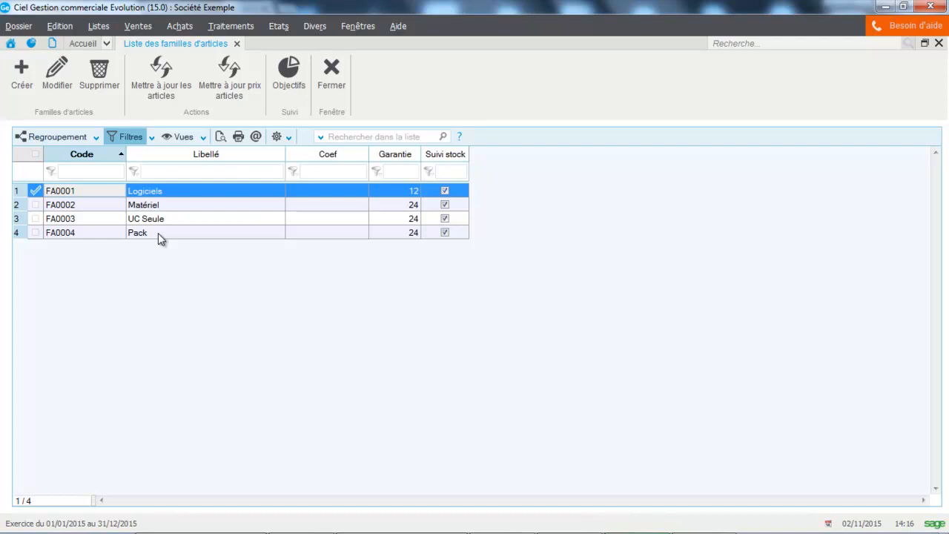
double_click(156, 191)
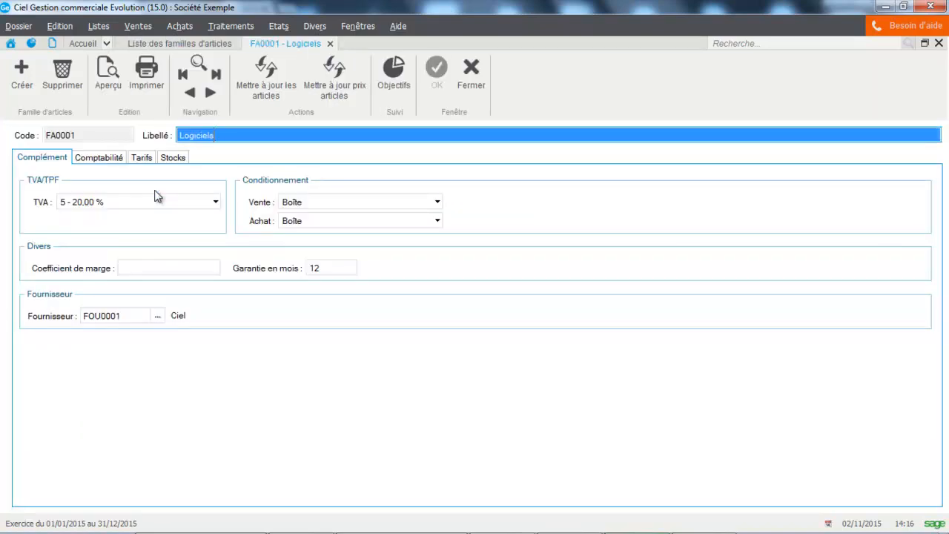
Step: Examine the Logiciels family's supplementary, accounting, pricing and stock settings, and close the record
click(52, 171)
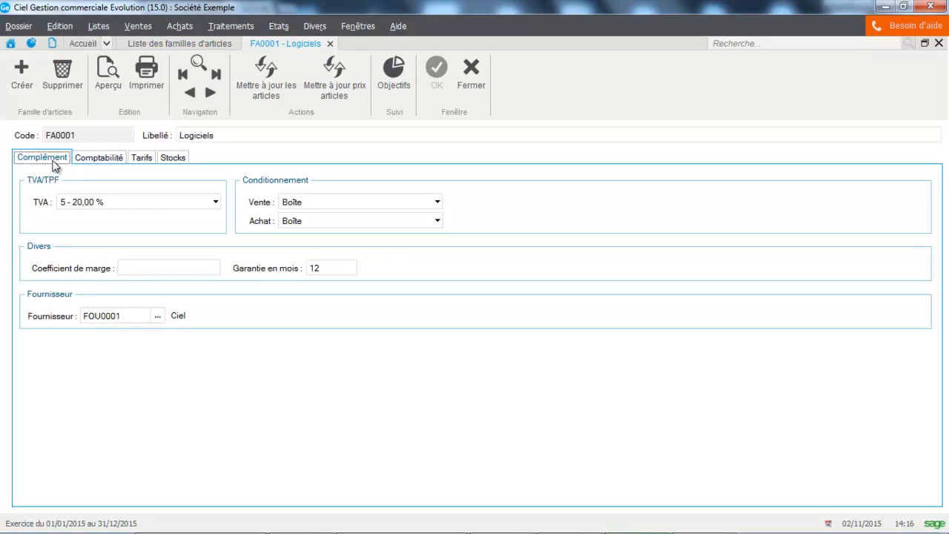
click(109, 164)
click(141, 158)
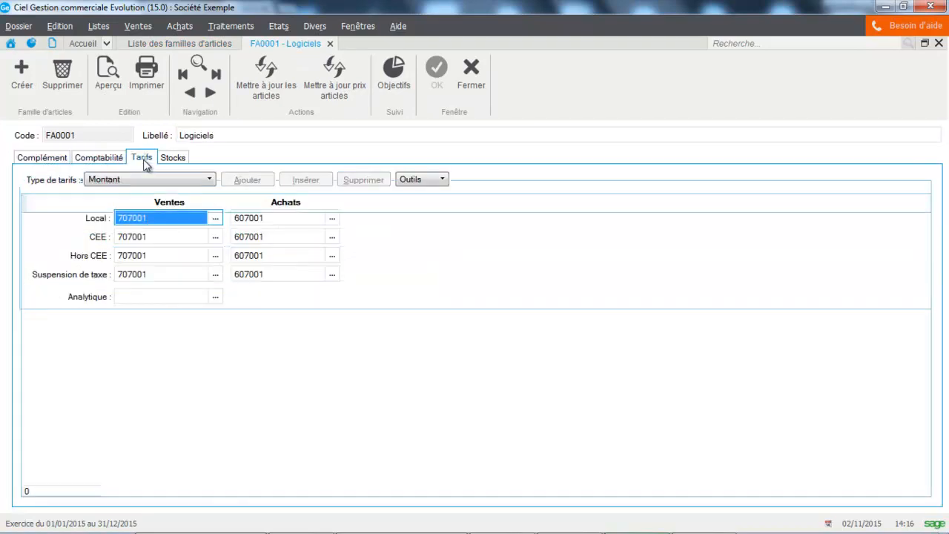
click(170, 158)
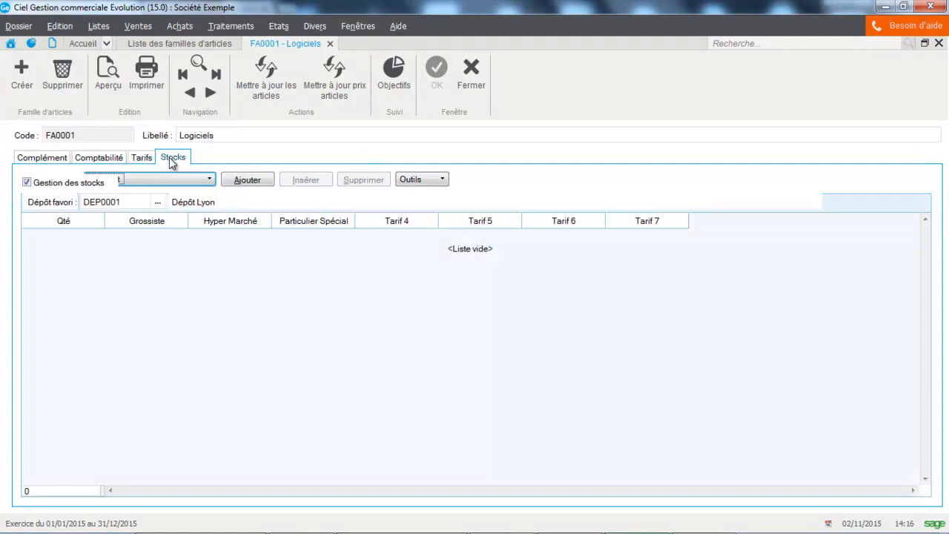
click(44, 159)
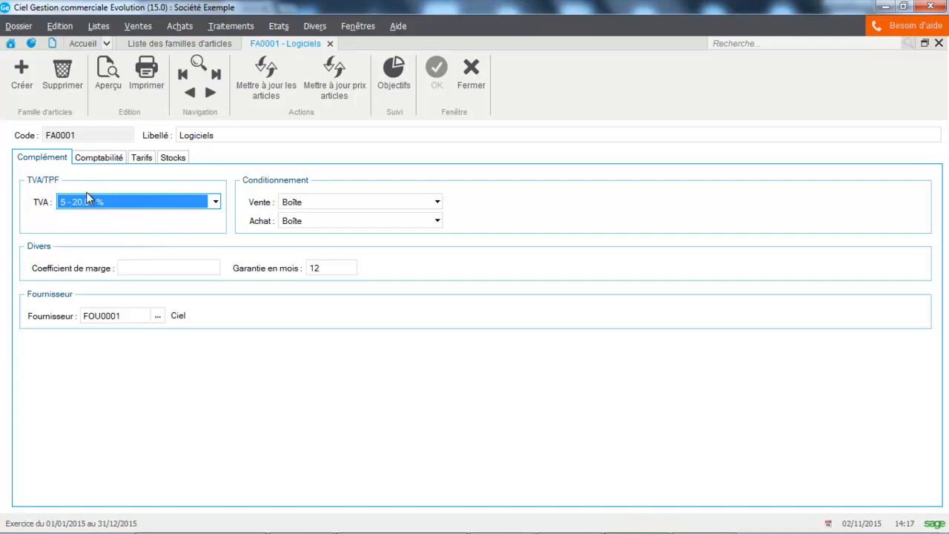
click(99, 161)
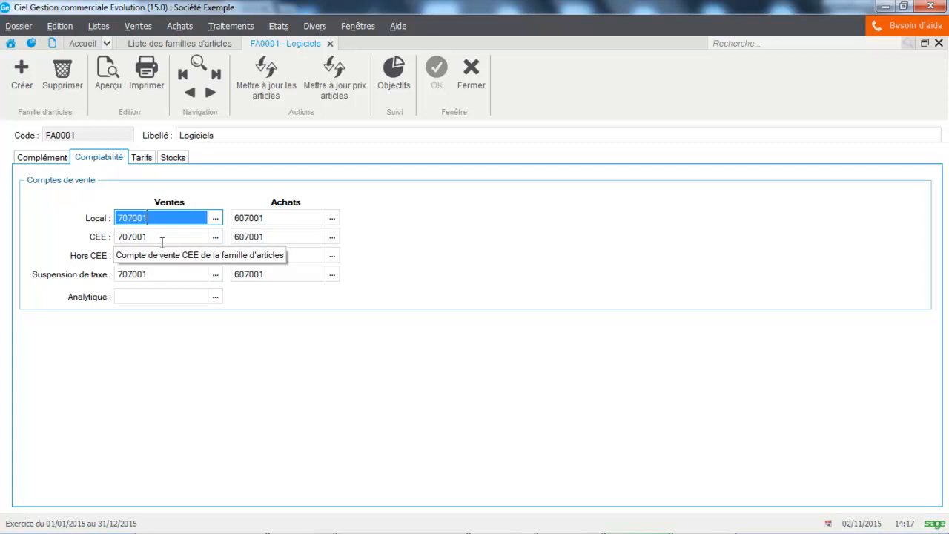
click(145, 162)
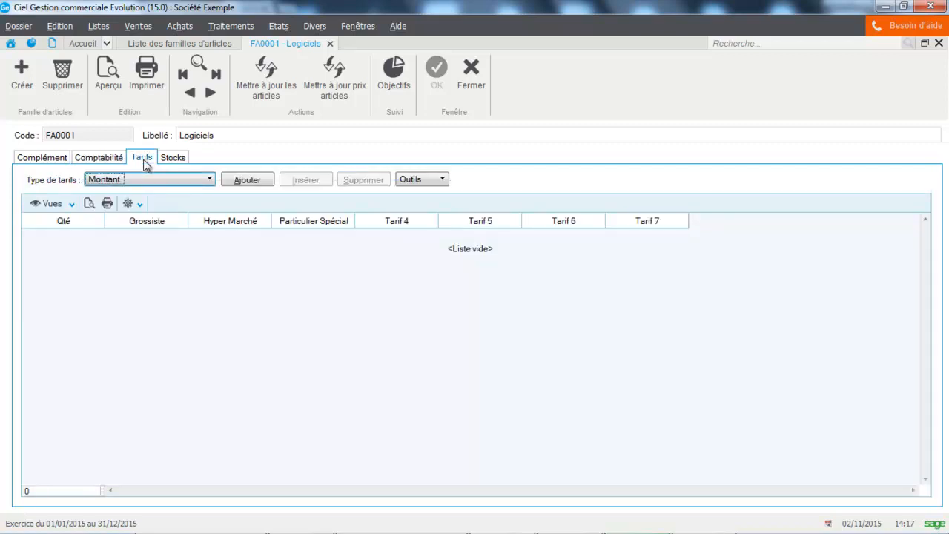
click(47, 156)
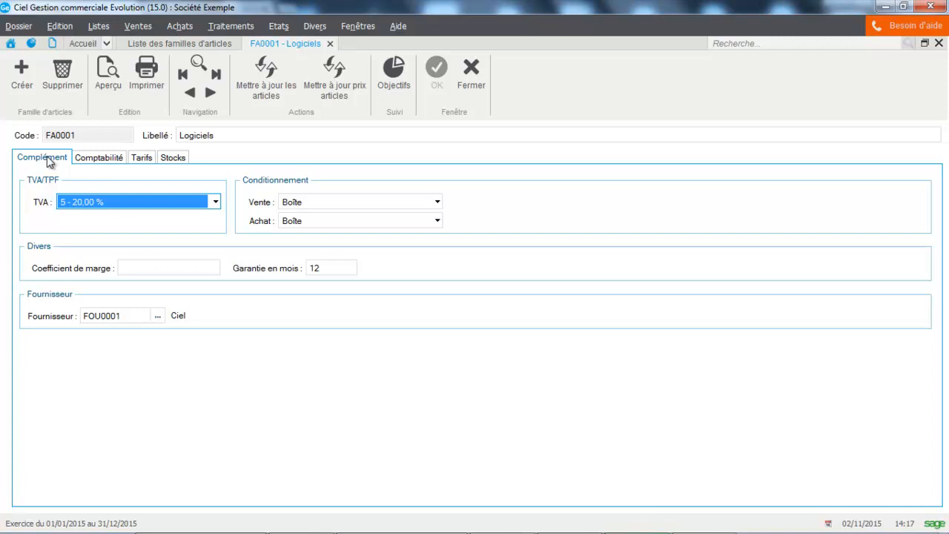
click(478, 79)
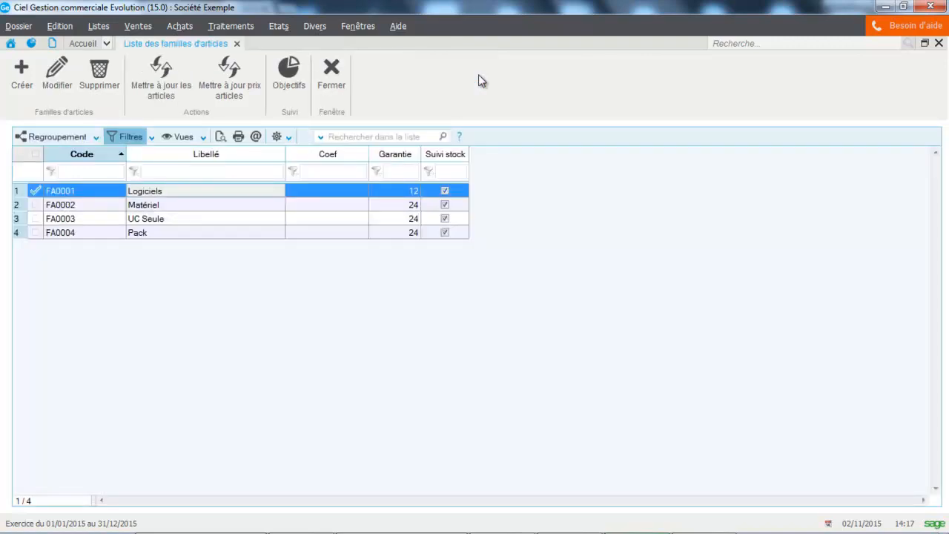
Step: Open the article record ART0001, Pack Complet Mini Pc, from the list of articles
click(98, 28)
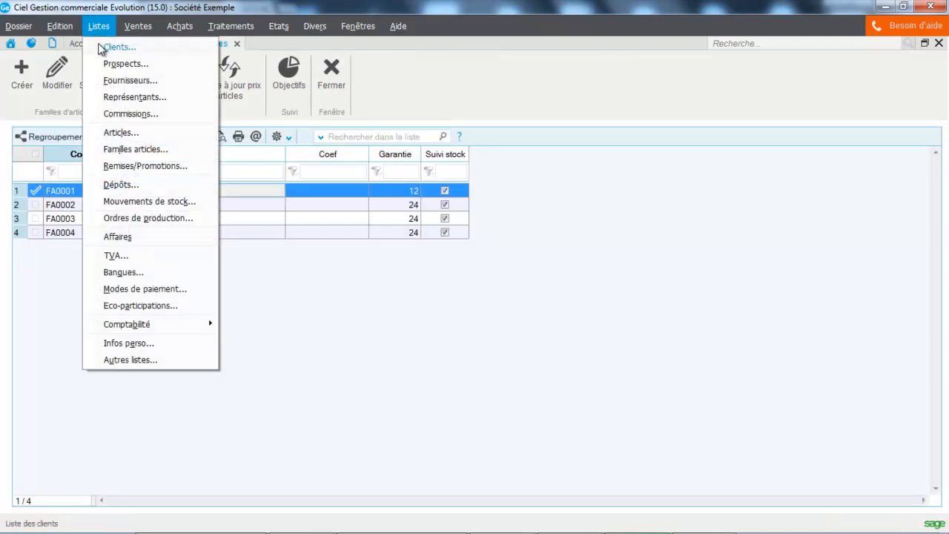
click(104, 132)
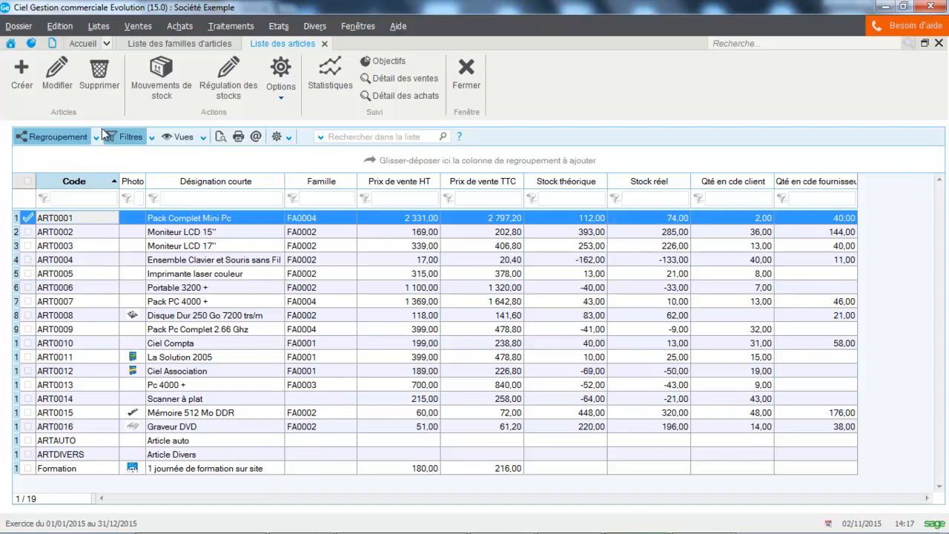
click(108, 136)
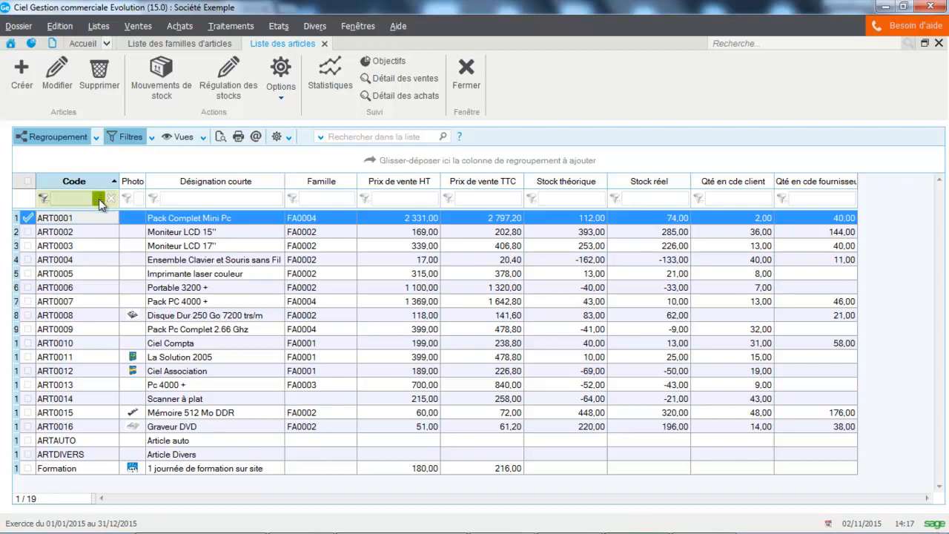
double_click(99, 221)
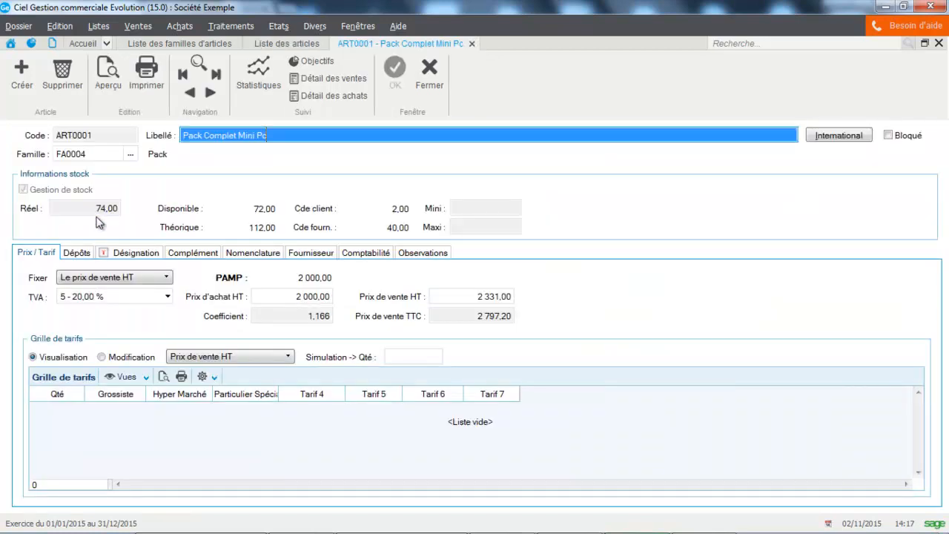
Step: Review the article's accounting accounts and depot stock, and return to its price and tariff details
click(92, 135)
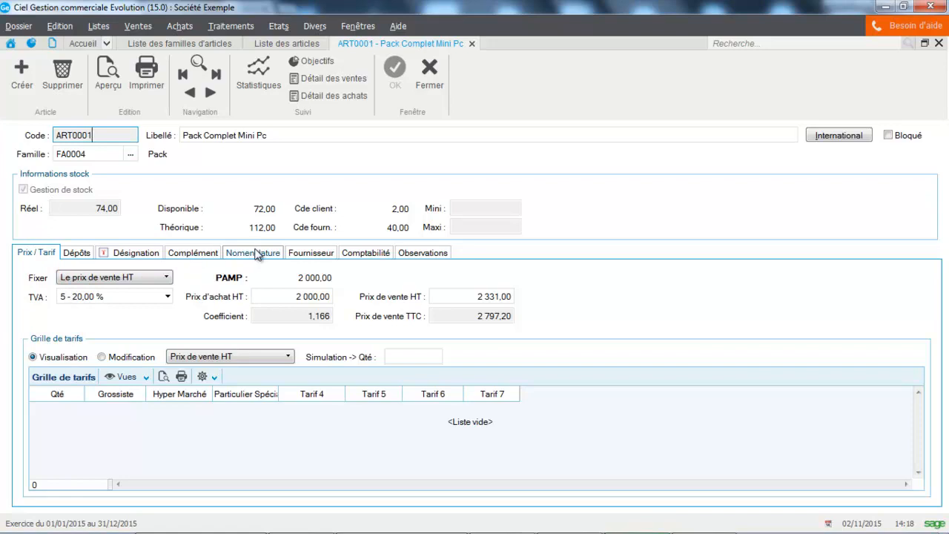
click(366, 254)
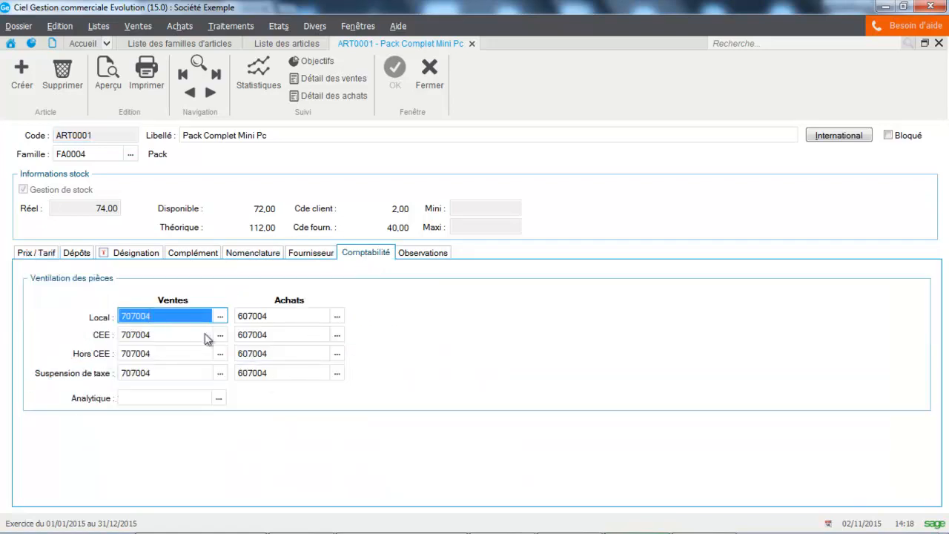
click(78, 254)
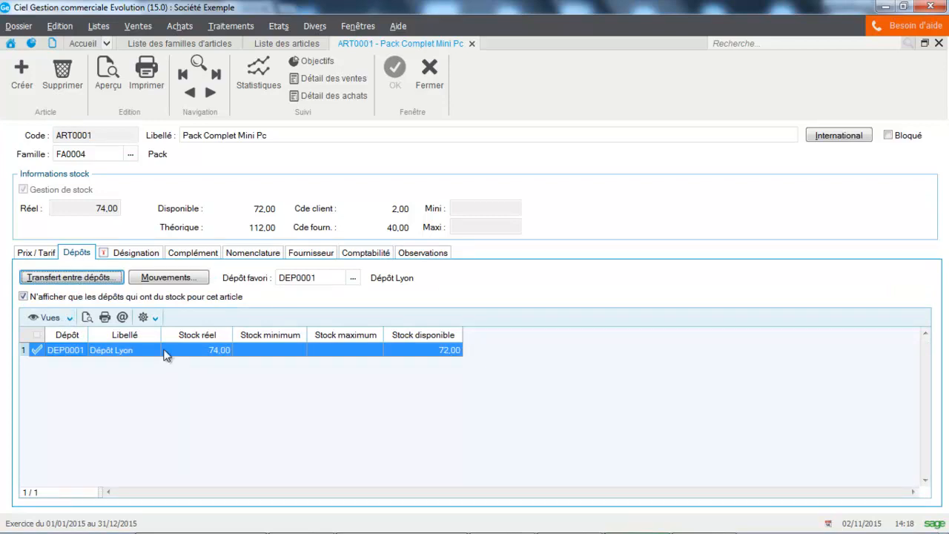
click(44, 253)
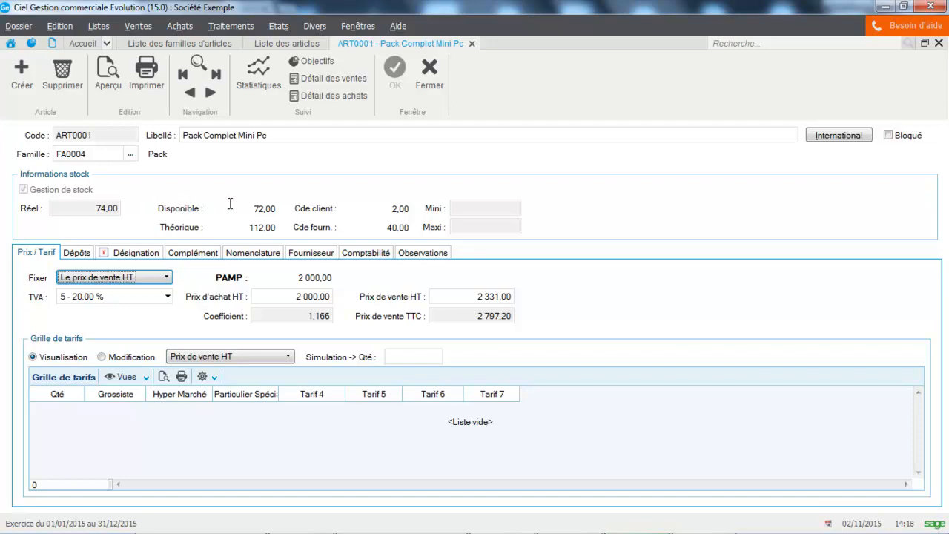
mouse_move(230, 203)
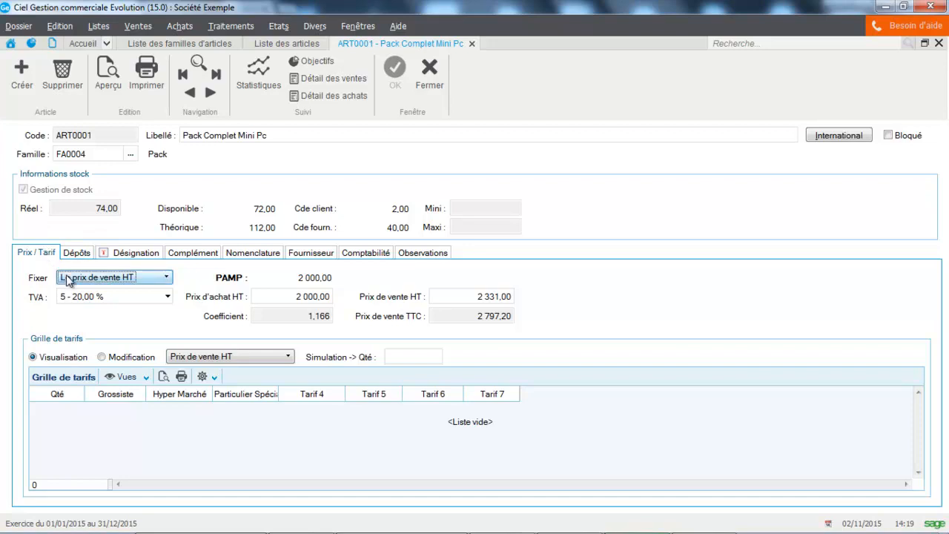
Step: Fix the article's pricing on Le prix de vente HT and select the VAT rate 5 - 20,00 %
click(84, 281)
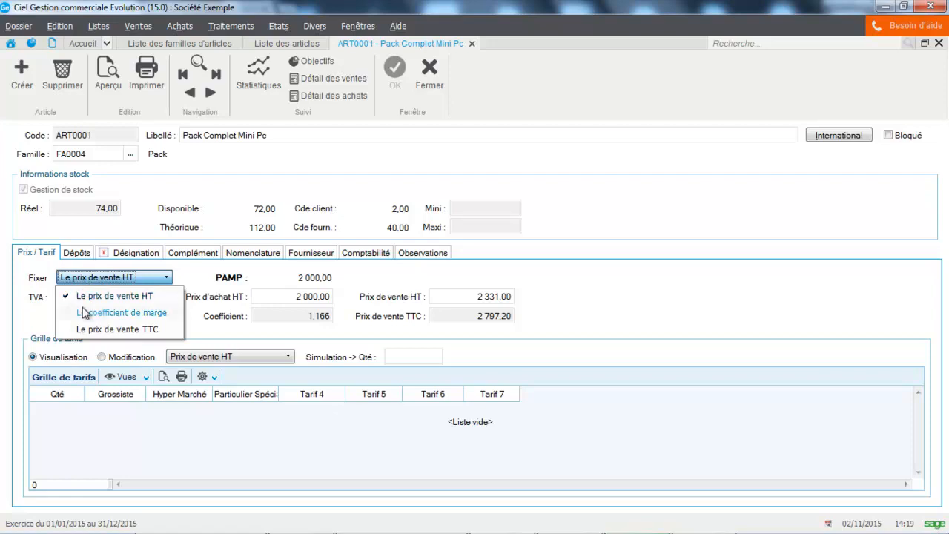
click(124, 297)
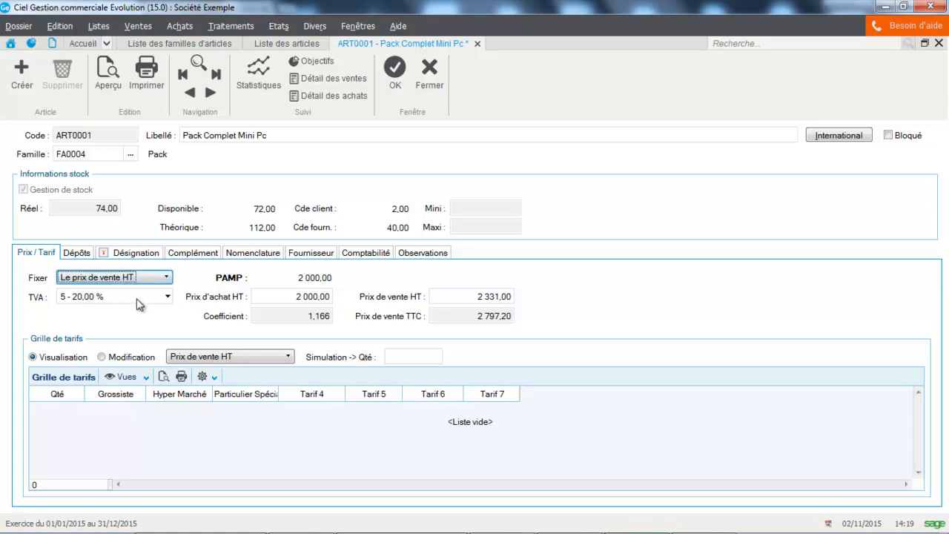
click(138, 304)
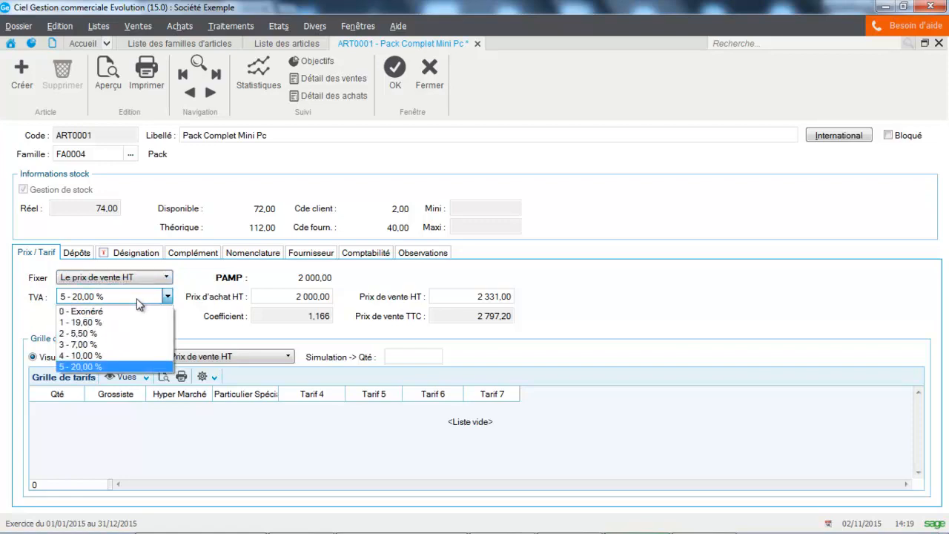
click(118, 363)
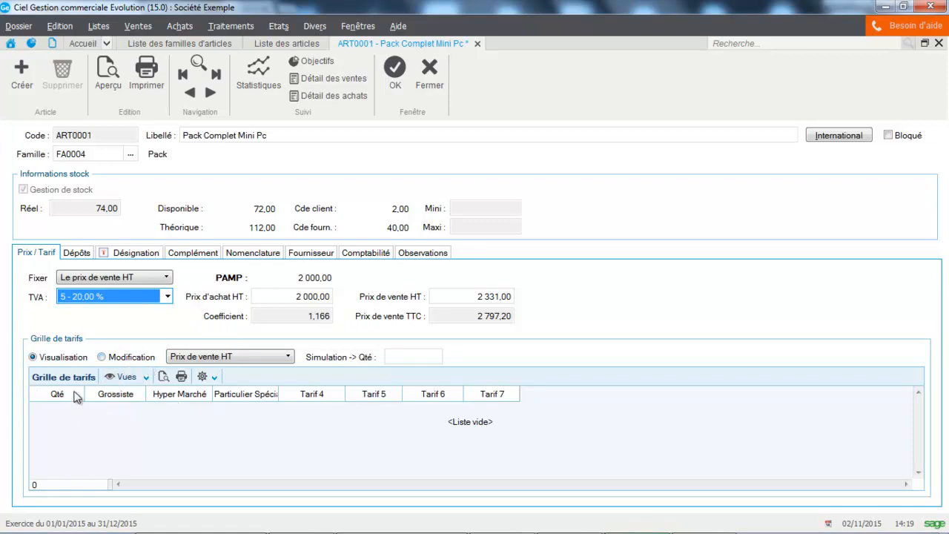
Step: Switch the article's tariff grid to modification mode and add a row with a quantity of 1
click(132, 357)
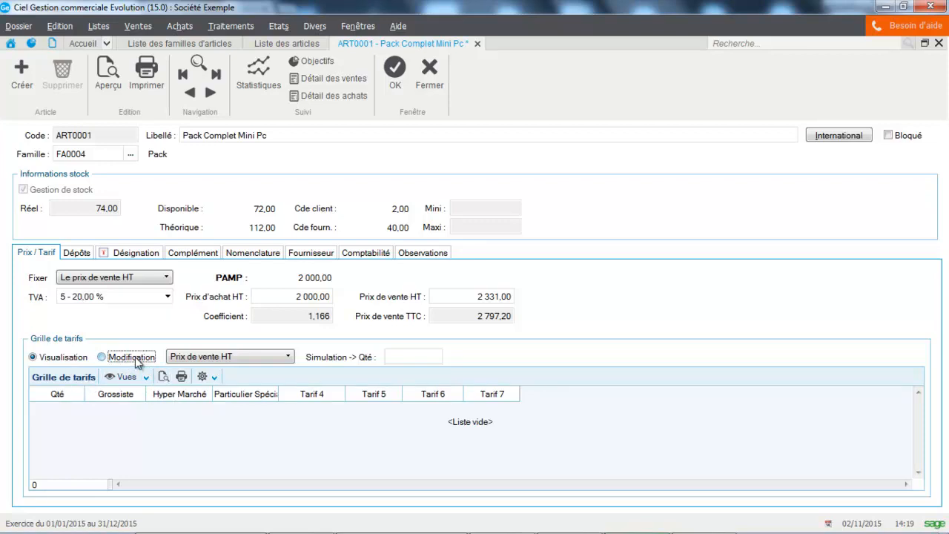
click(319, 359)
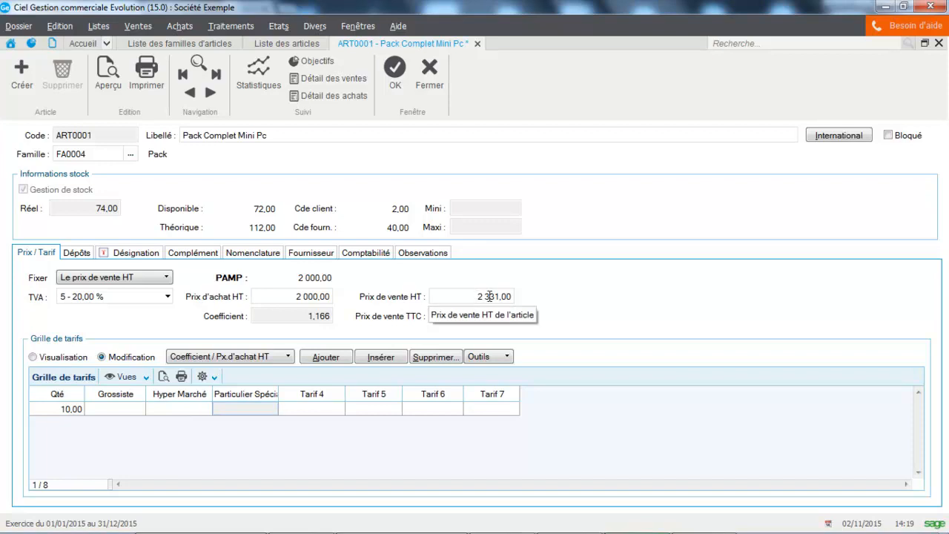
click(45, 409)
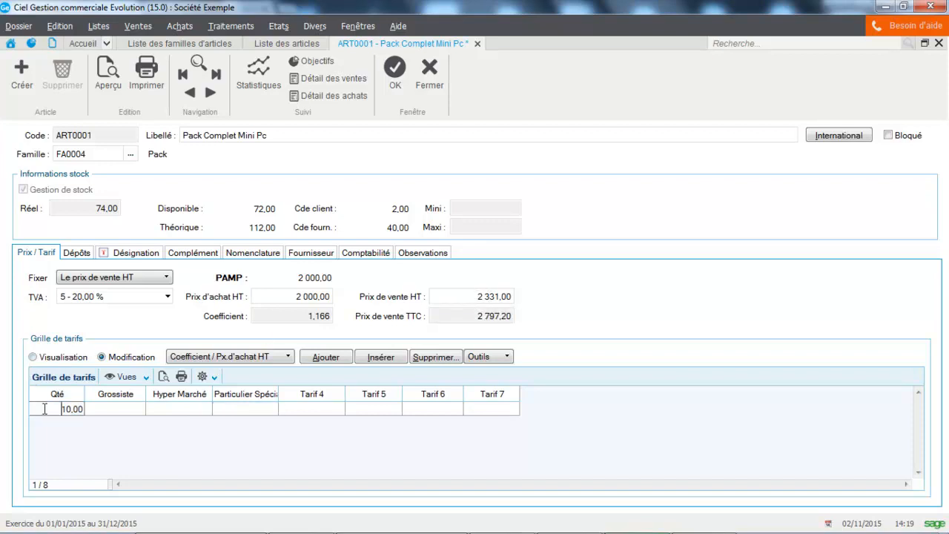
drag(55, 408, 123, 414)
key(Caps_Lock)
text(1)
key(Return)
Step: In the quantity 1 row of the tariff grid, enter 2000 for Grossiste and 1 900 for Hyper Marché
click(121, 412)
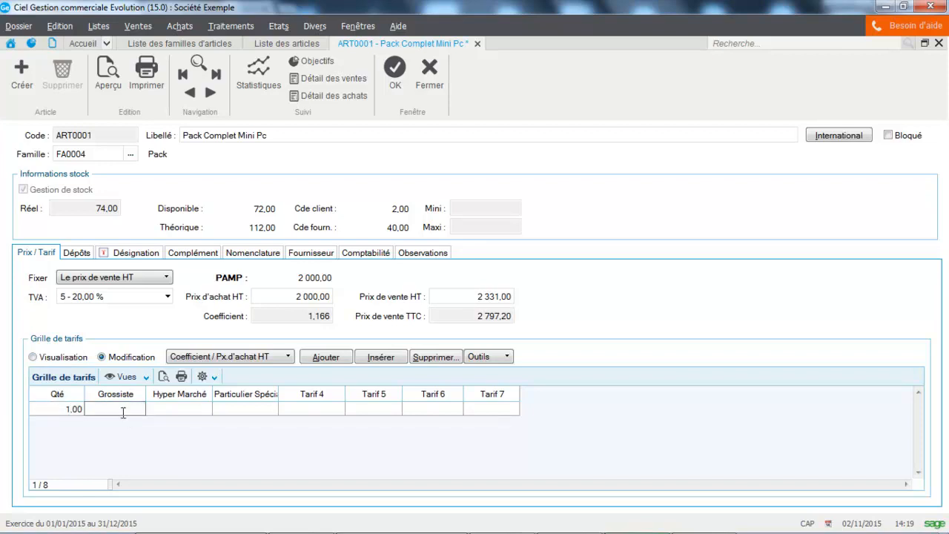
text(2000)
key(Return)
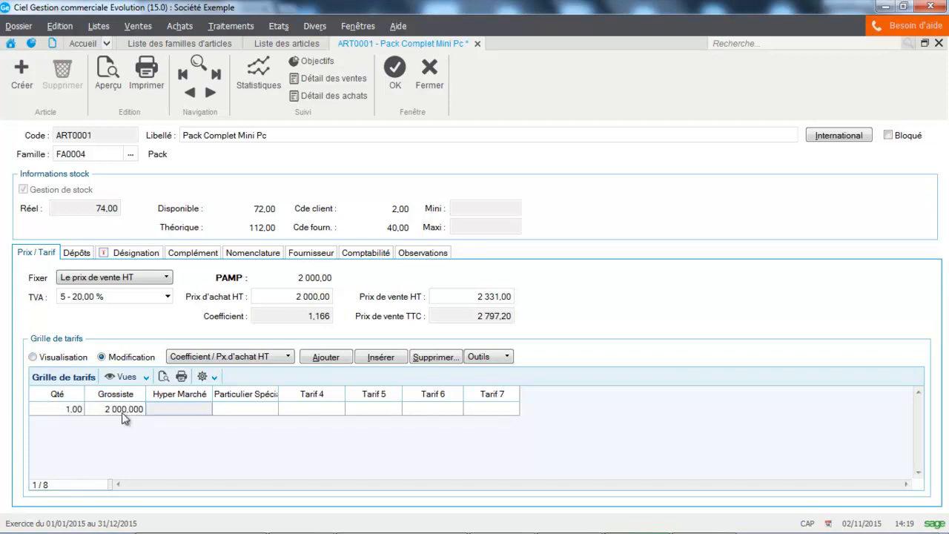
click(160, 409)
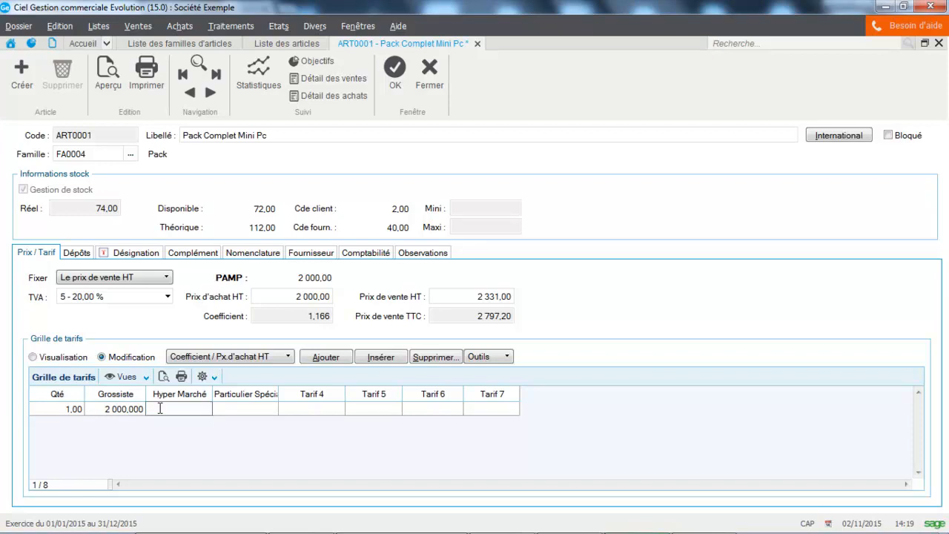
text(1 900)
key(Return)
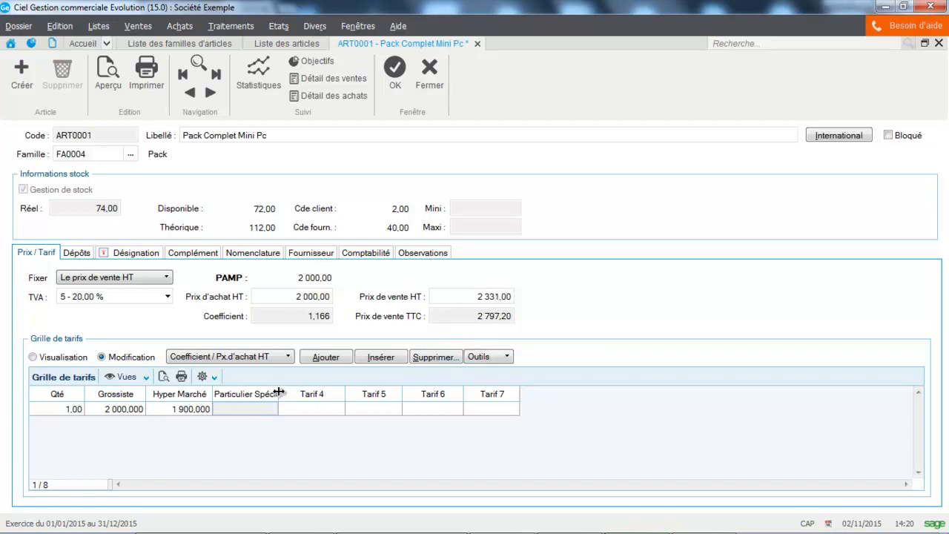
Step: Widen the Particulier Spécial column of the tariff grid and enter 1 995 in the quantity 1 row
drag(278, 391, 315, 392)
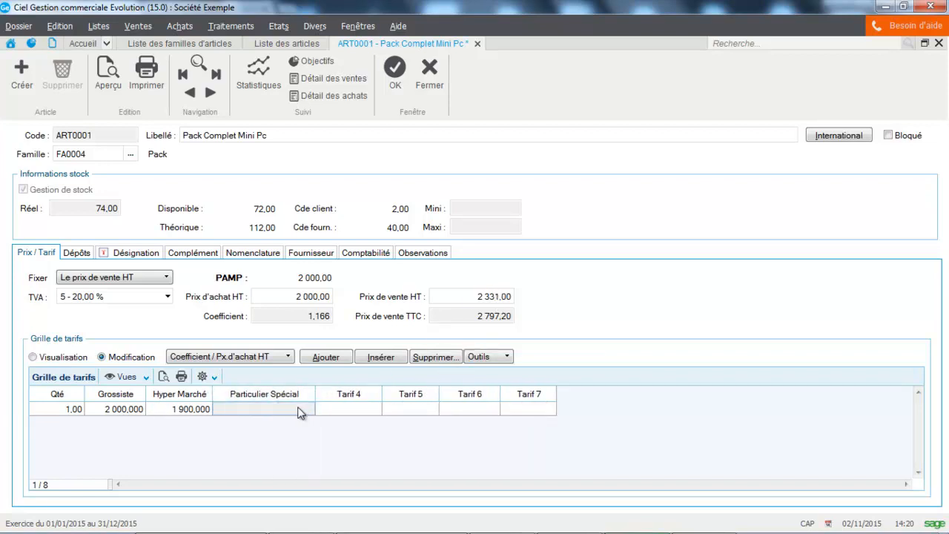
click(299, 408)
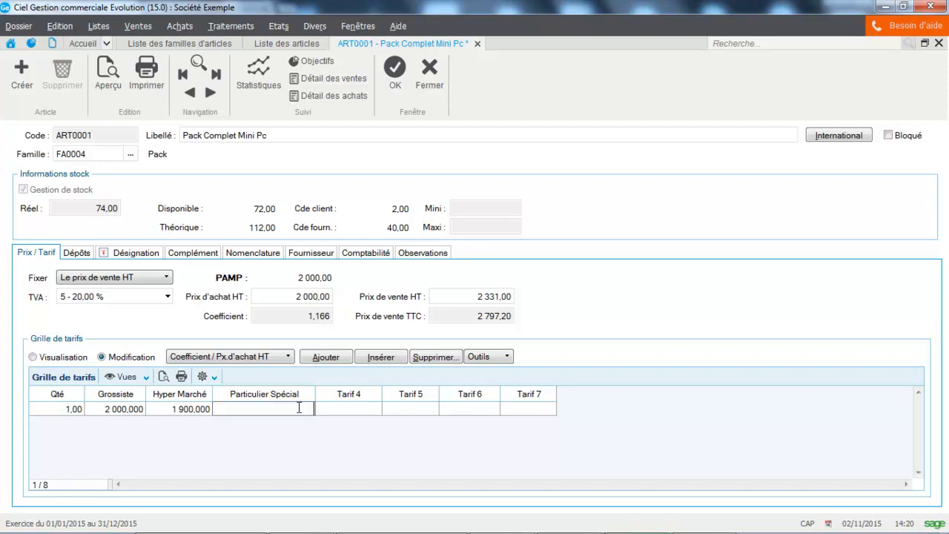
text(1 995)
key(Tab)
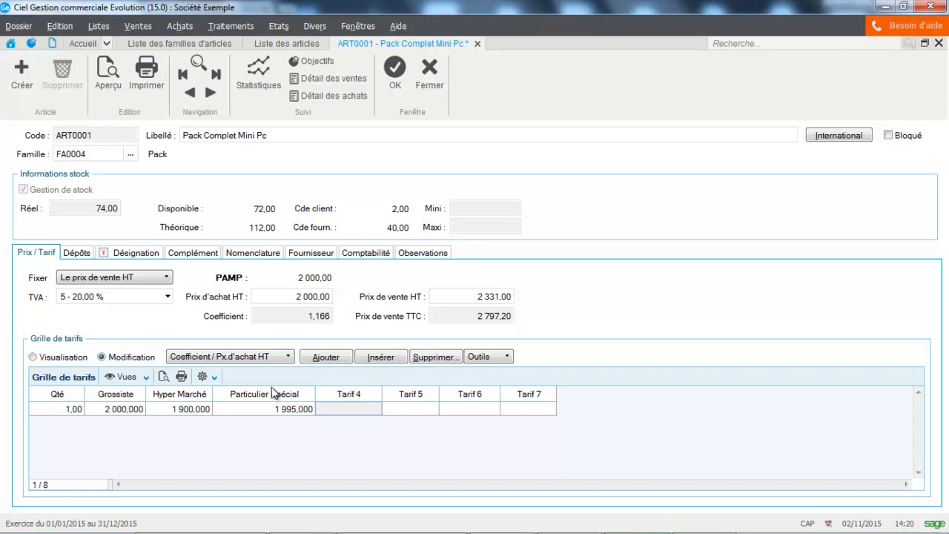
Step: Review the article's depot stock, the depots available as its favourite, and its description text
click(76, 255)
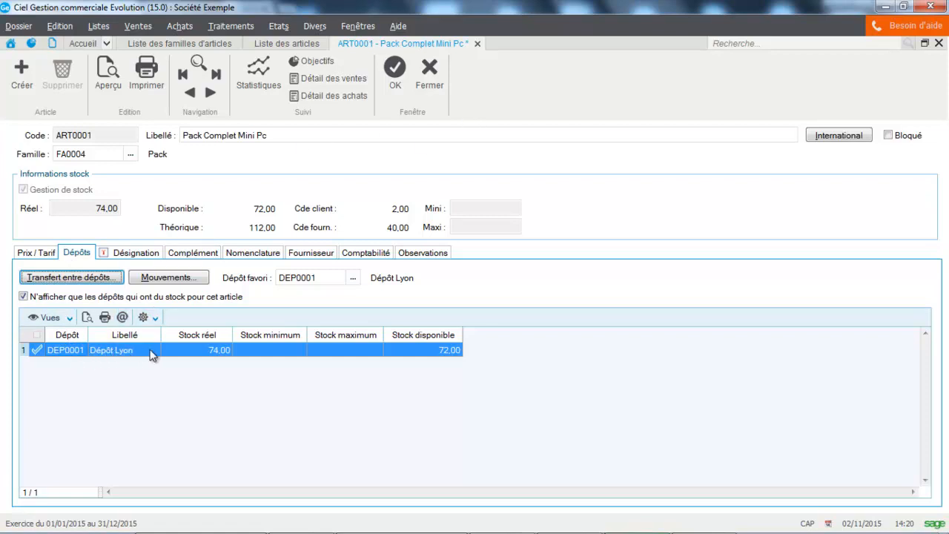
click(354, 278)
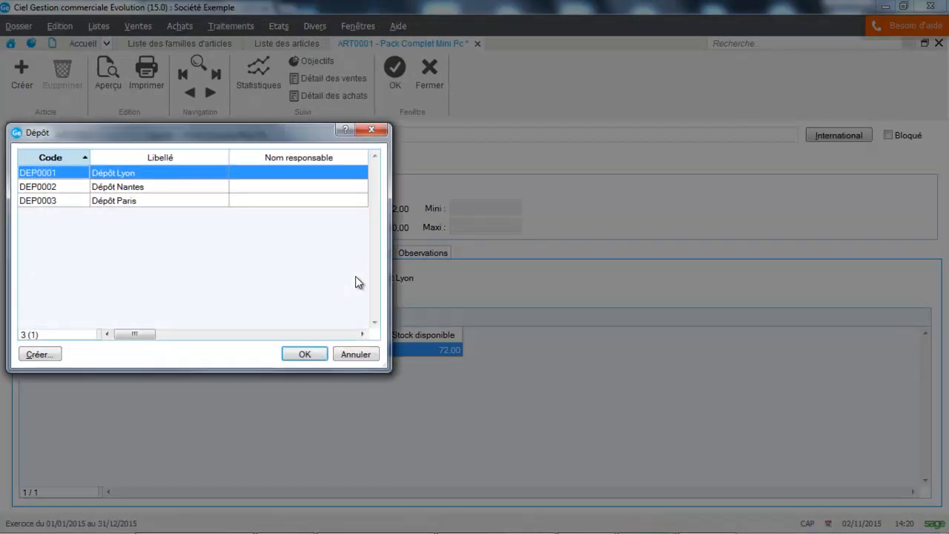
click(355, 354)
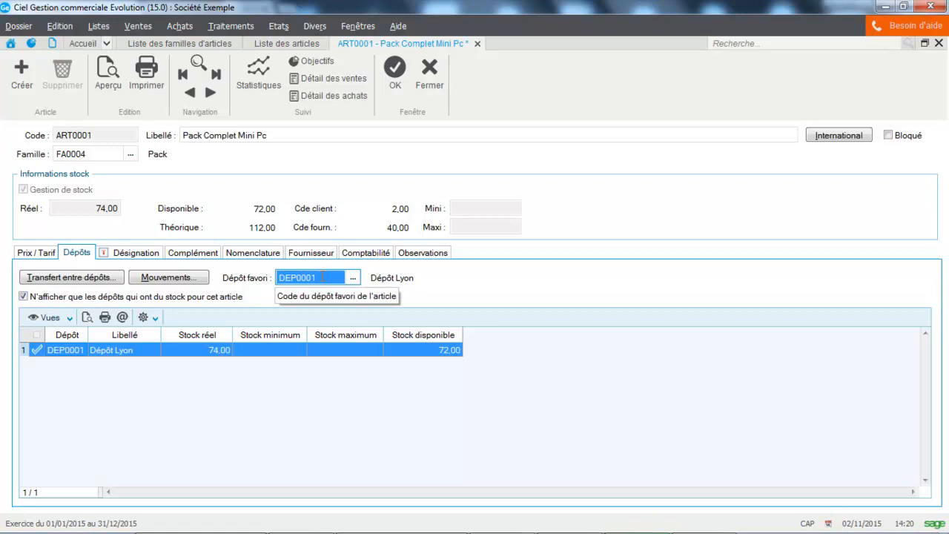
click(127, 255)
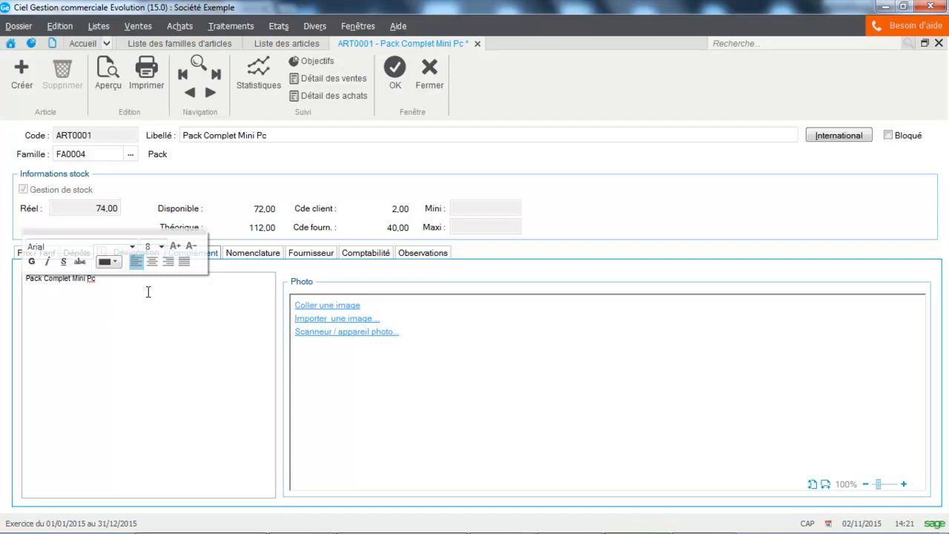
Step: Review the article's supplementary information, including the category options and the articles offered as a substitute
click(212, 253)
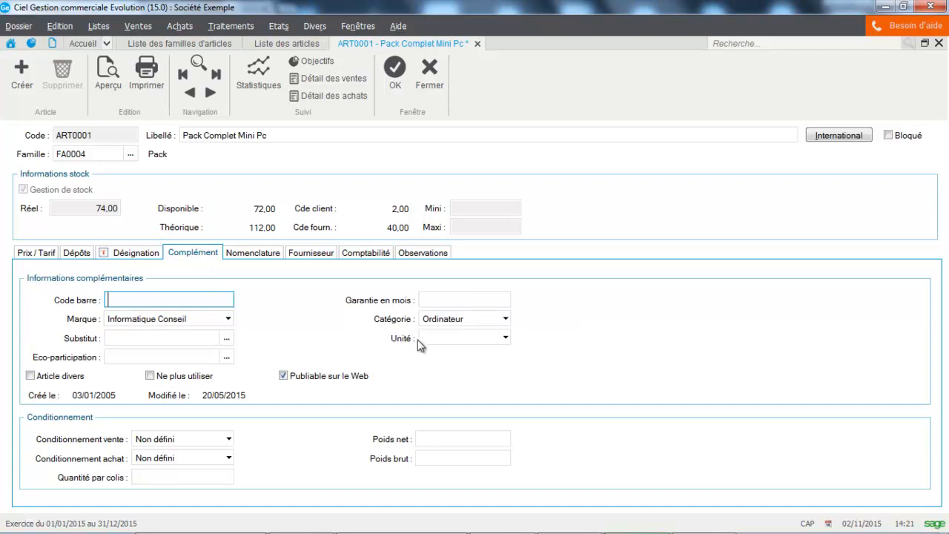
click(439, 321)
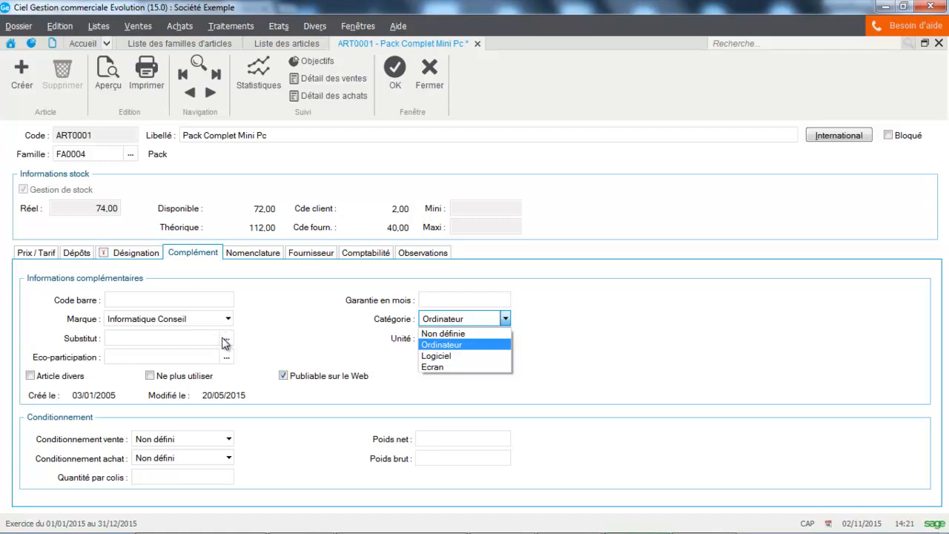
click(197, 339)
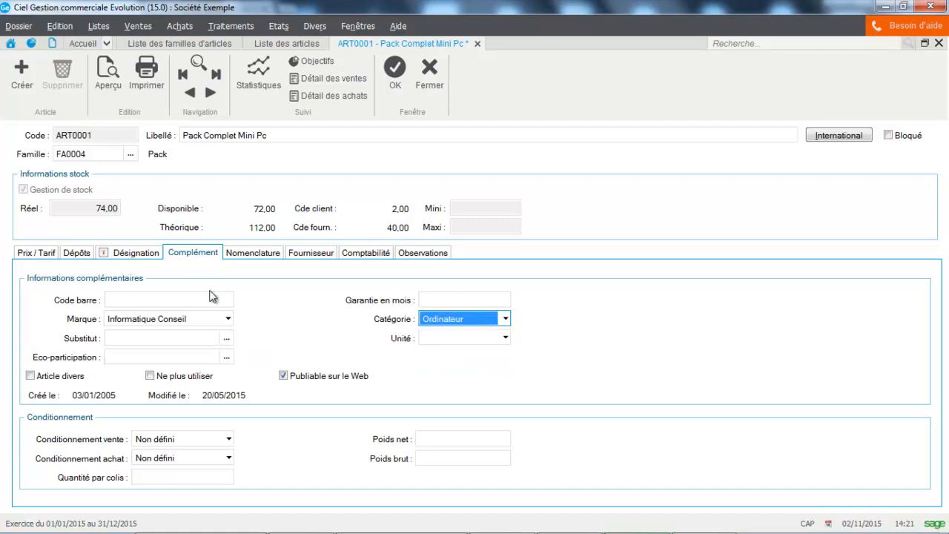
click(227, 339)
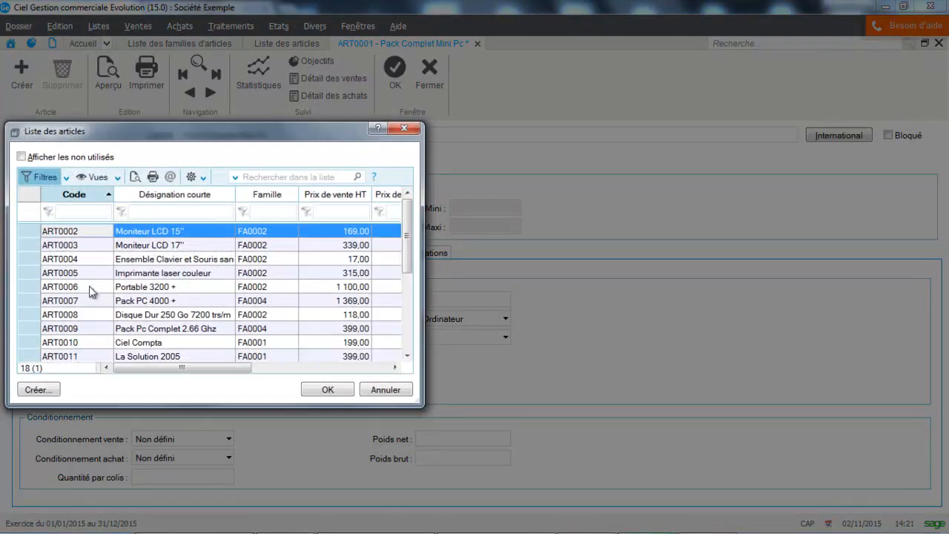
click(388, 390)
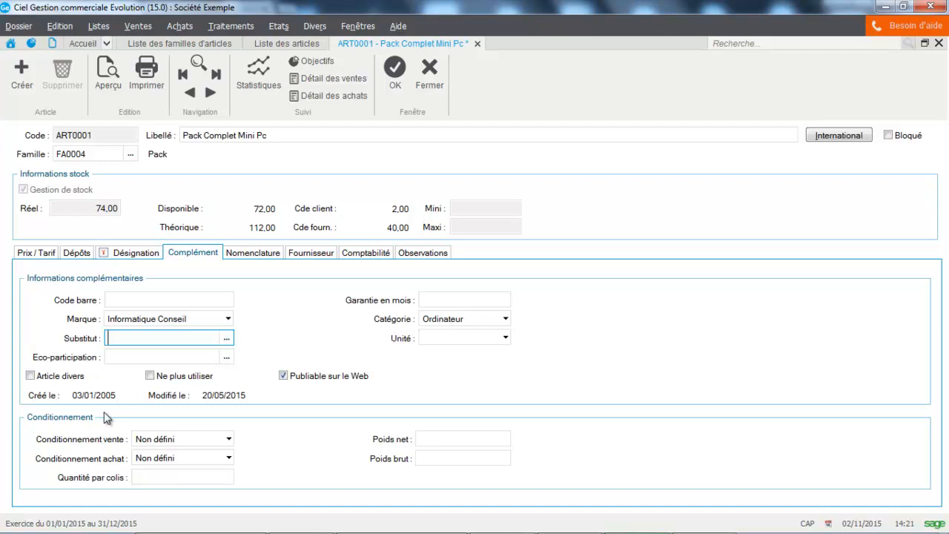
Step: Set both the sales and purchase packaging (Conditionnement vente and achat) of the article to Boîte
click(171, 441)
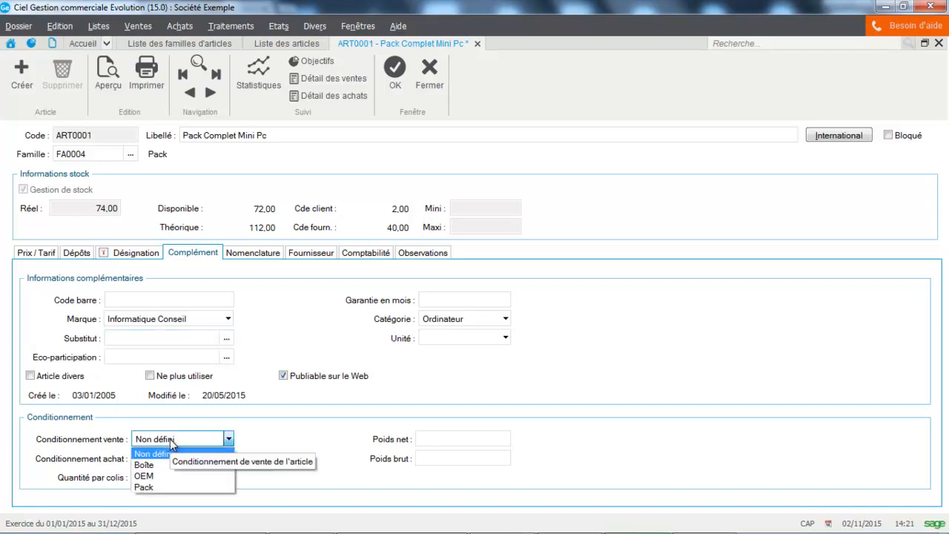
click(144, 466)
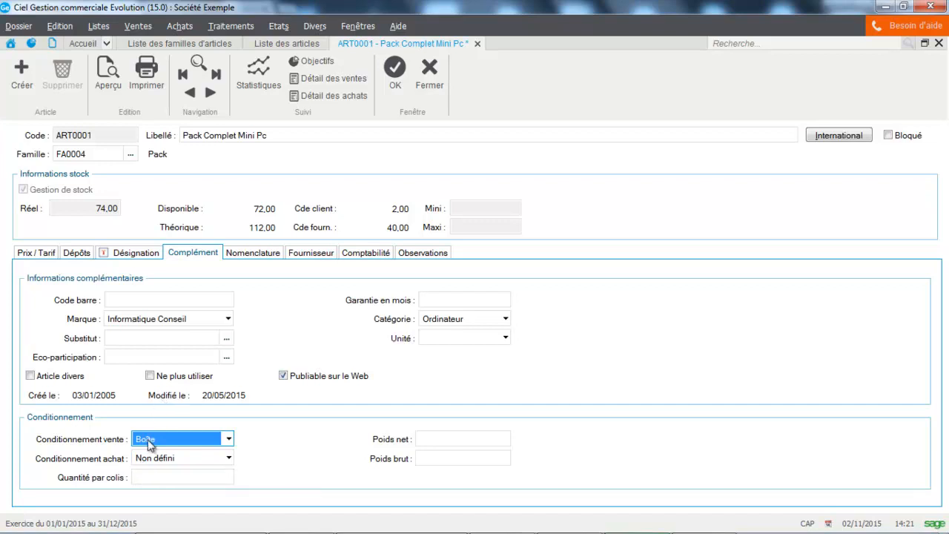
click(160, 462)
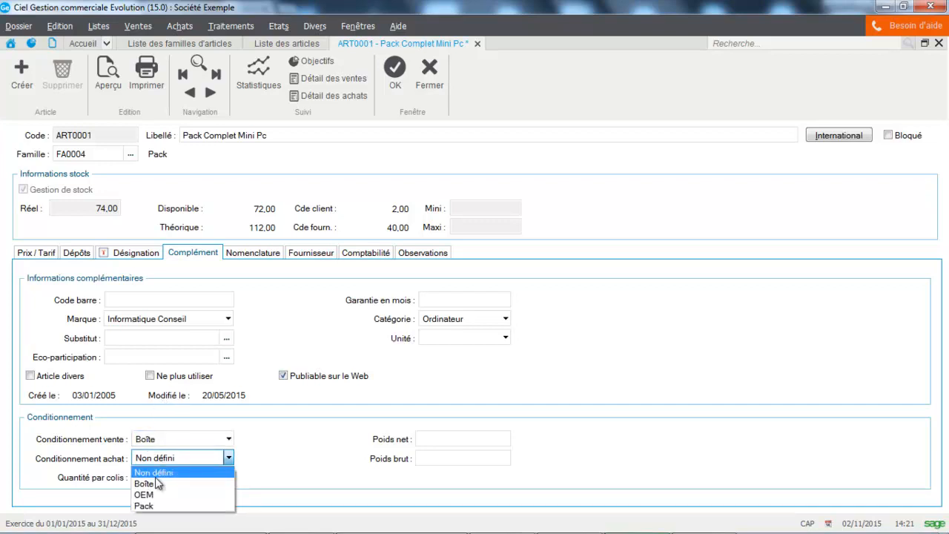
click(155, 484)
click(171, 479)
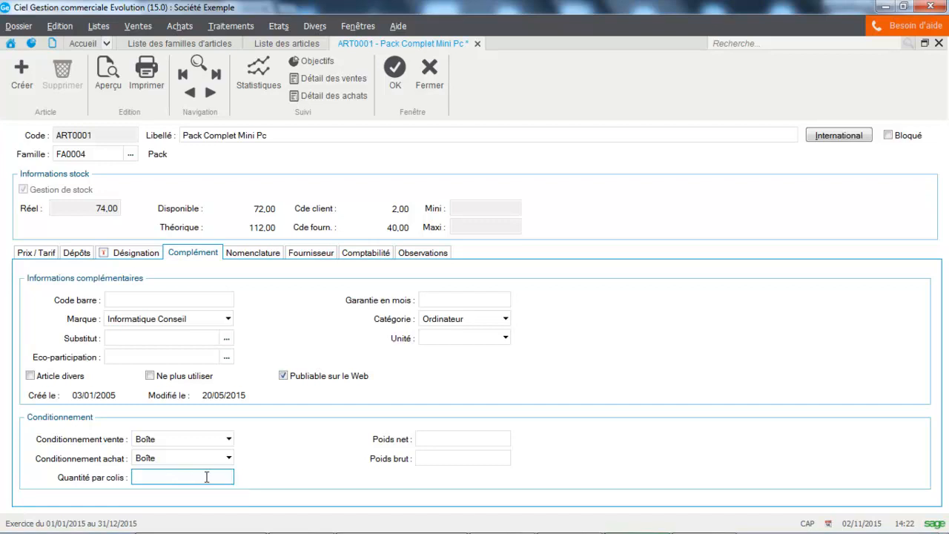
Step: Check the article's component list and assign Ordinateur et Cie as its supplier
click(269, 254)
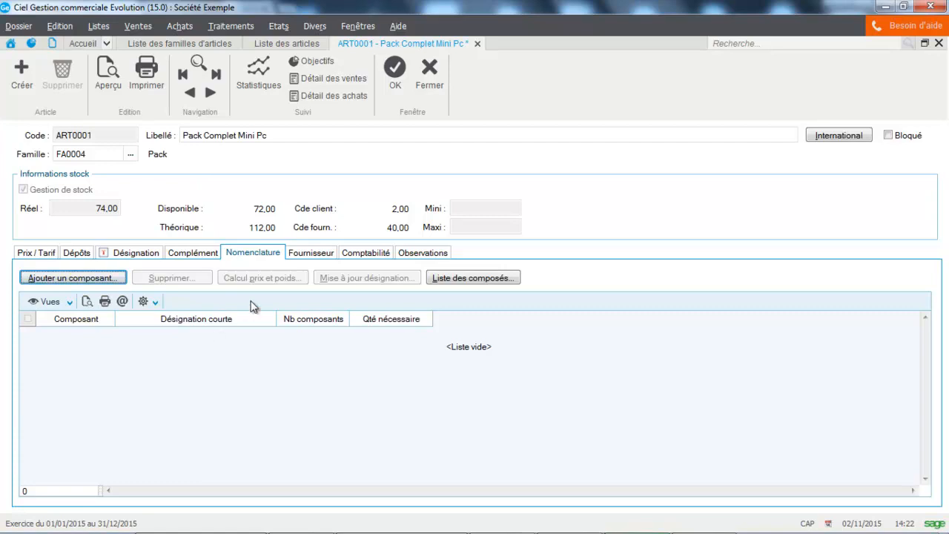
click(306, 253)
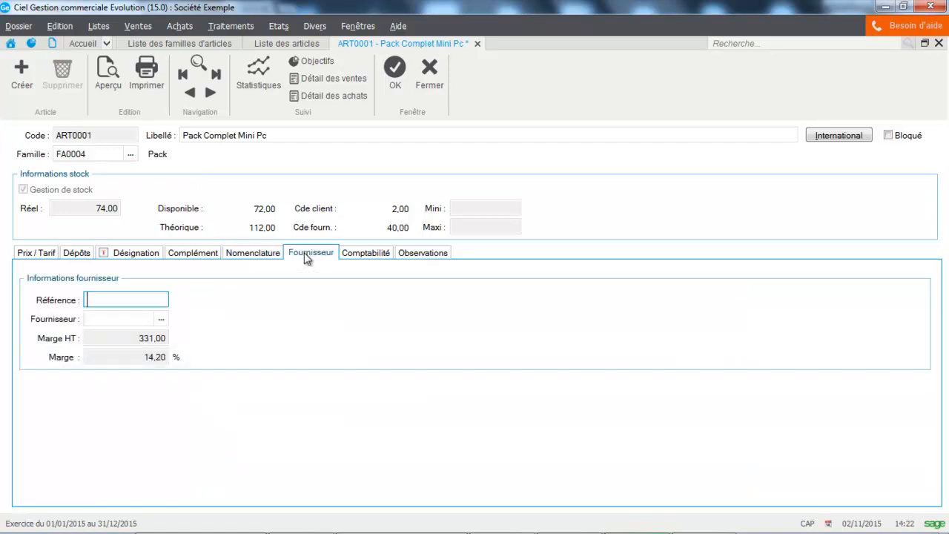
click(161, 321)
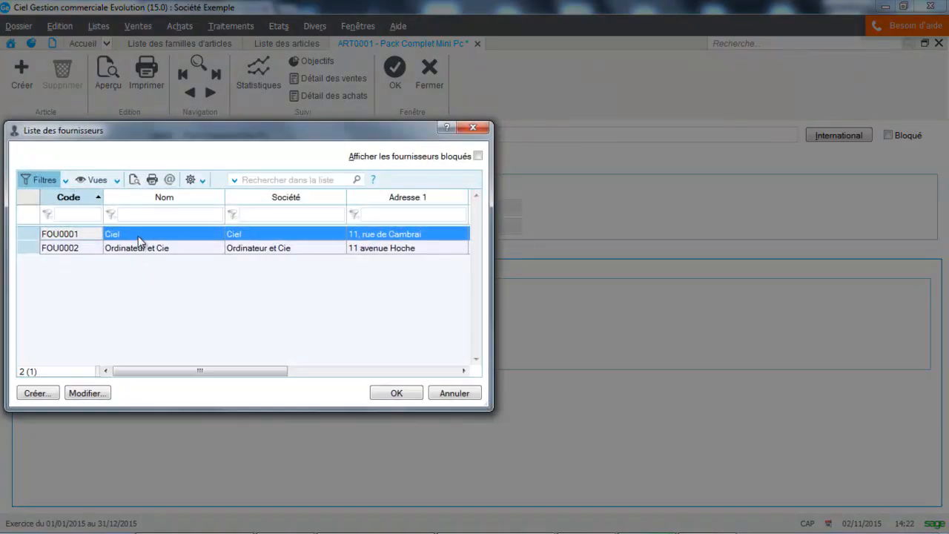
double_click(136, 246)
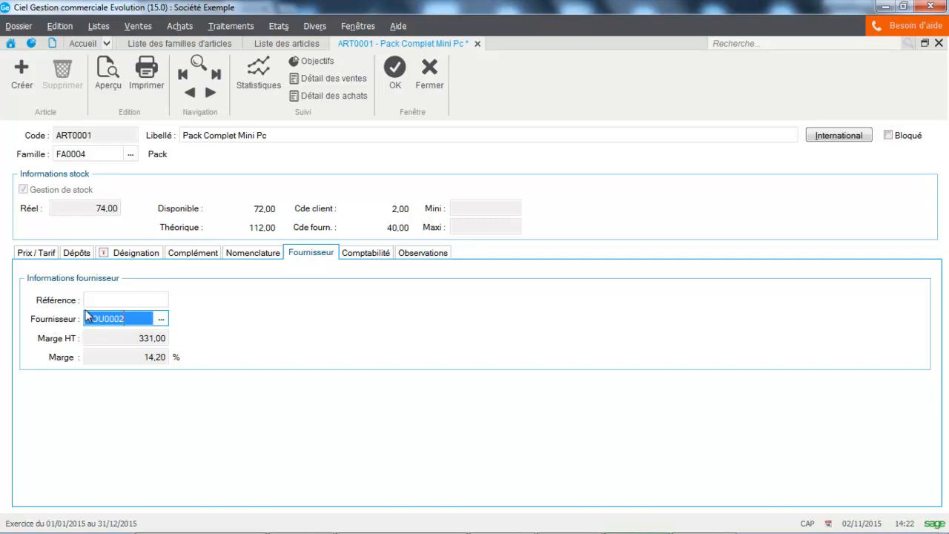
Step: Examine the article's sales and purchase accounts for Local, CEE and Hors CEE, and return to its prices and tariff grid
click(371, 253)
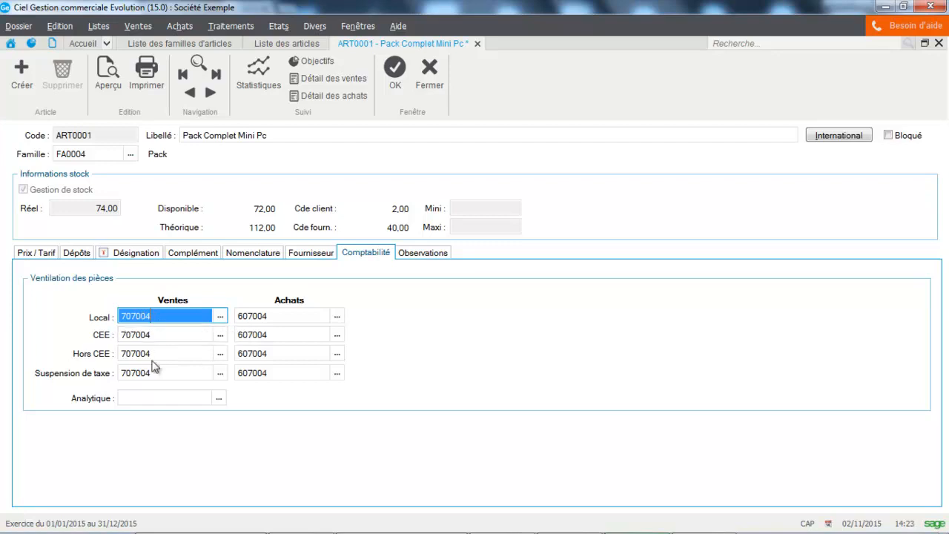
click(280, 317)
click(282, 335)
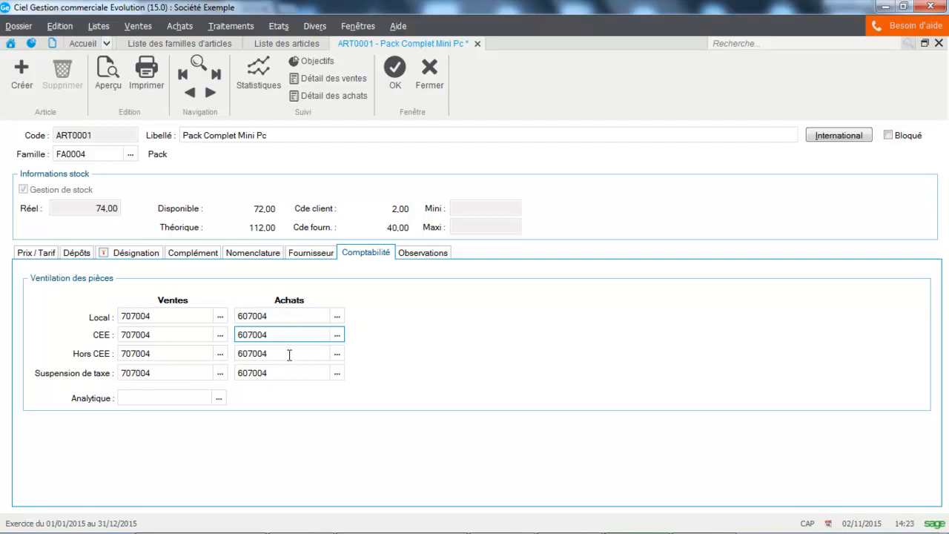
click(258, 358)
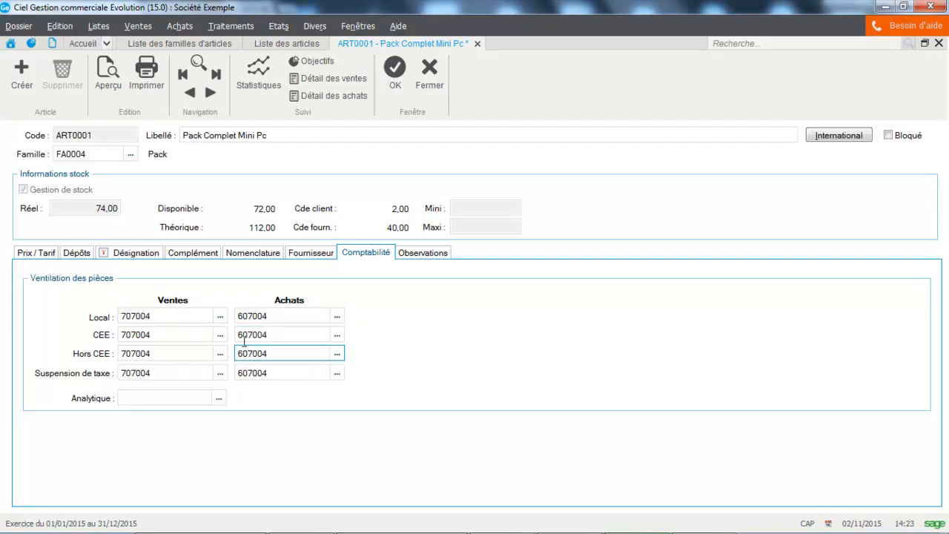
click(33, 253)
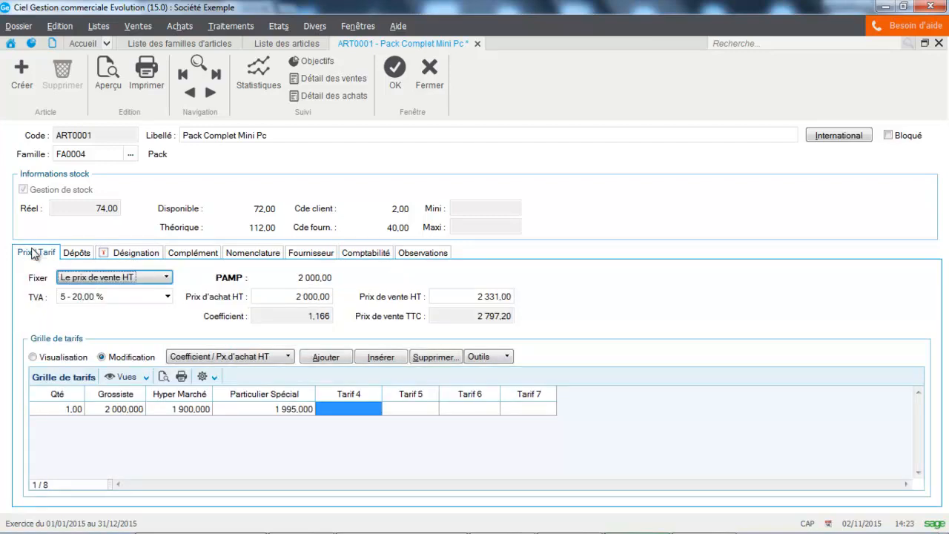